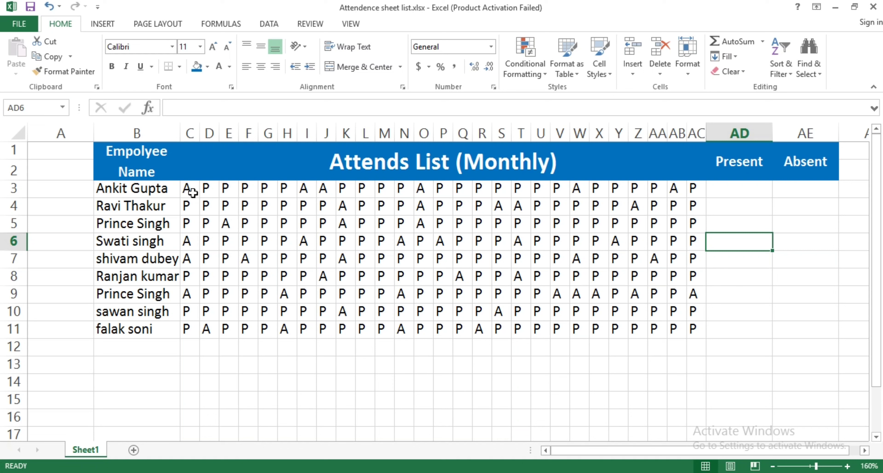
Step: Start a COUNTIF formula in the first Present cell, AD3
left_click(745, 186)
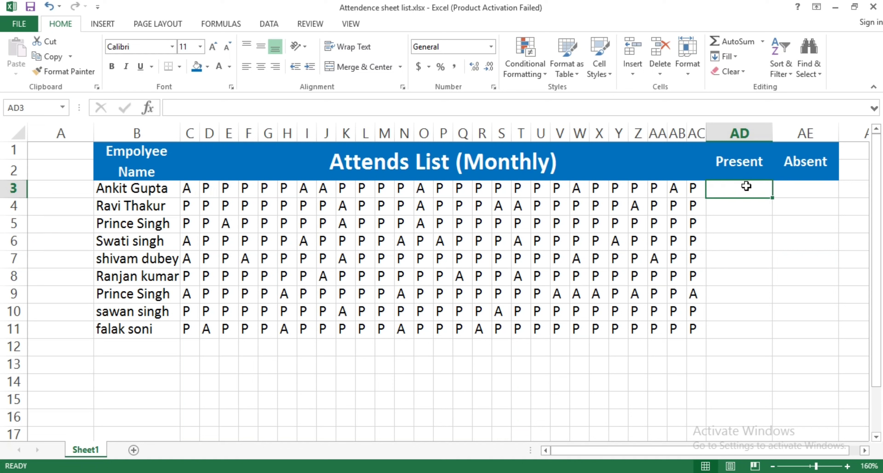
left_click(789, 186)
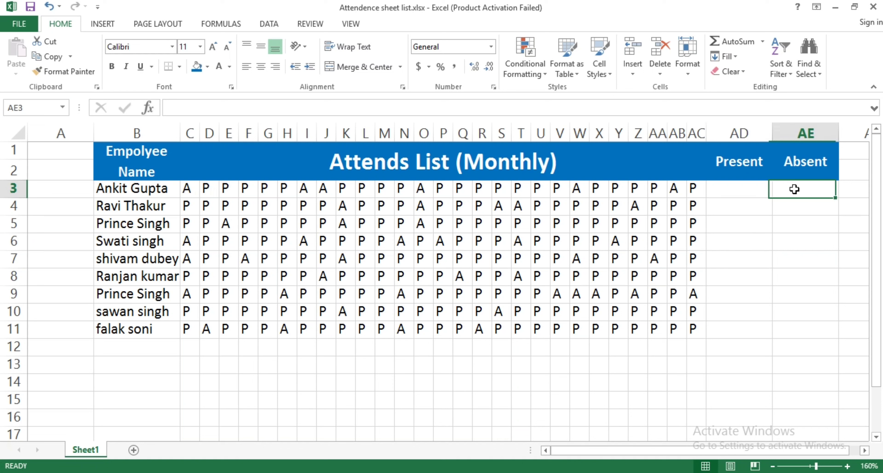
left_click(740, 190)
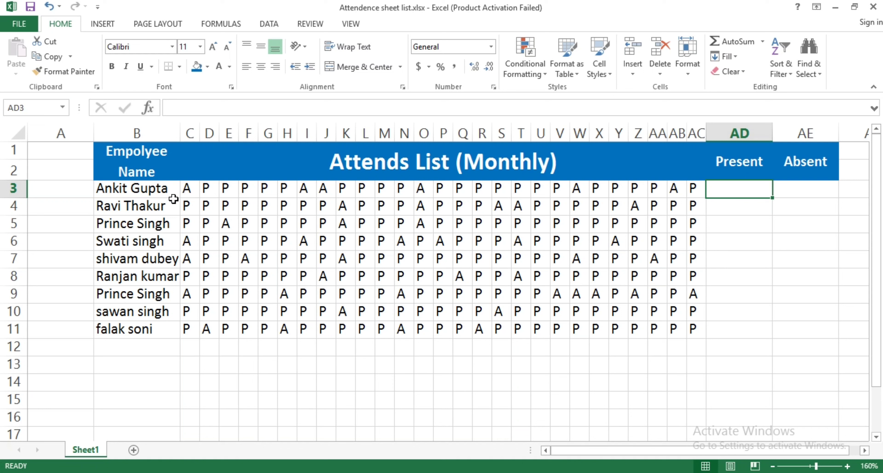
left_click(733, 190)
type("=c")
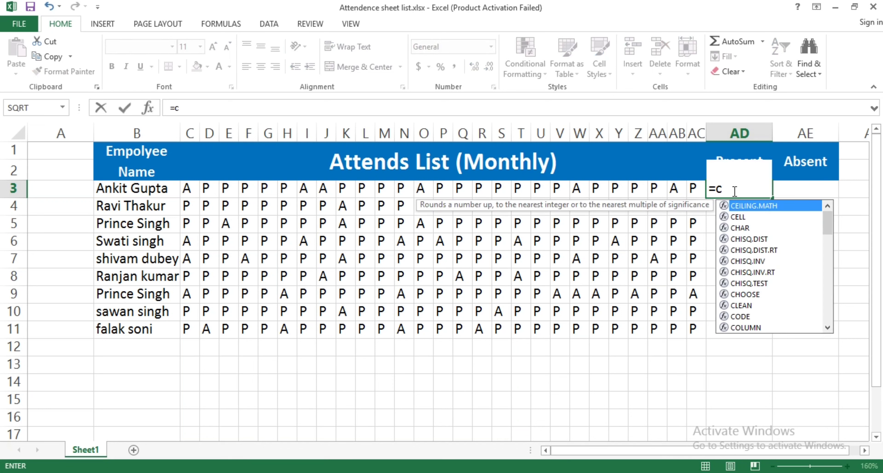
type("ount")
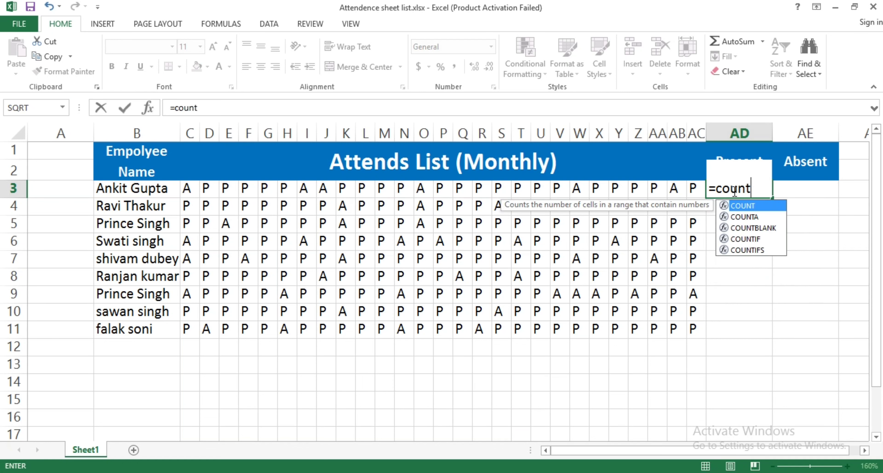
type("if")
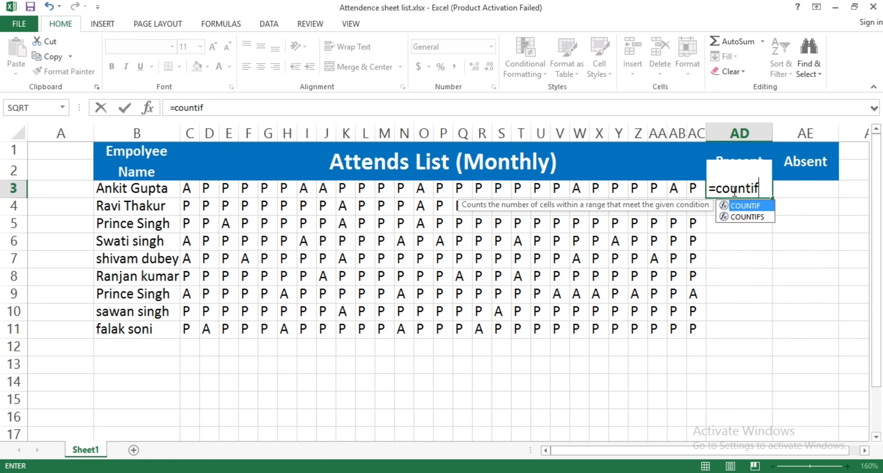
type("(")
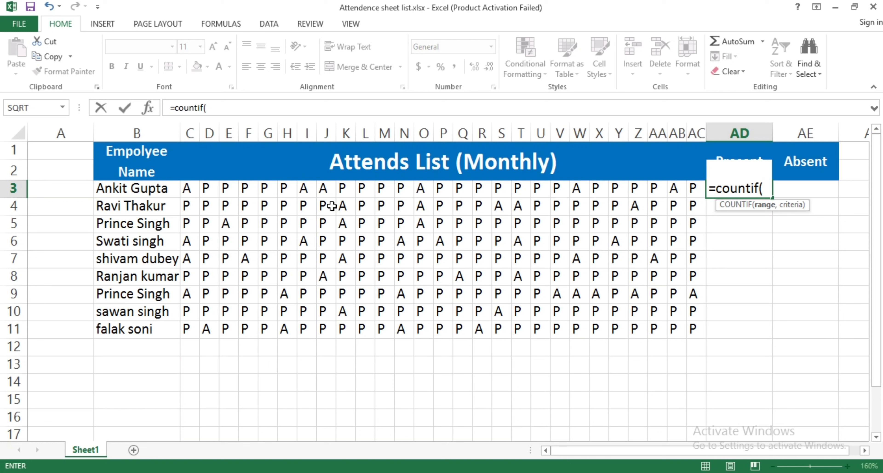
left_click(190, 188)
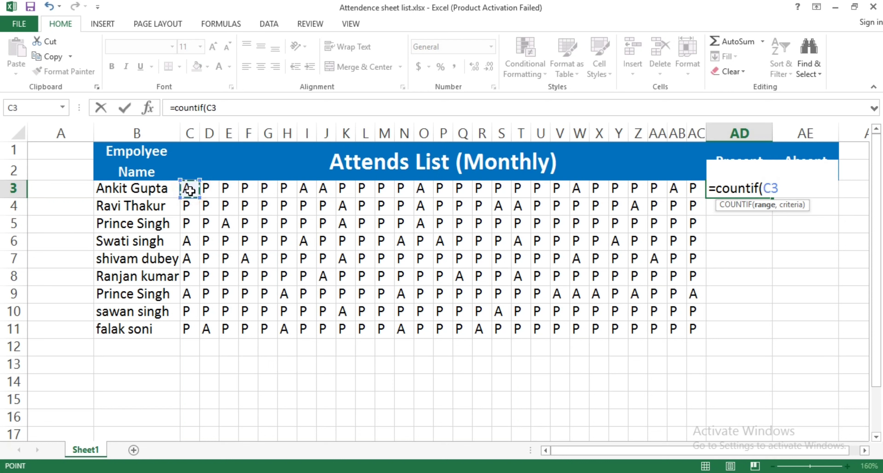
left_click_drag(190, 190, 690, 188)
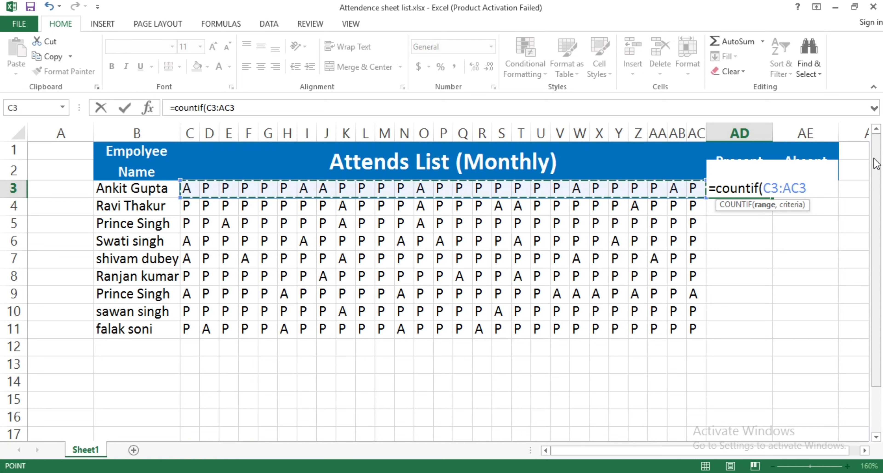
key("BackSpace")
key("BackSpace")
key("BackSpace")
key("BackSpace")
key("BackSpace")
key("BackSpace")
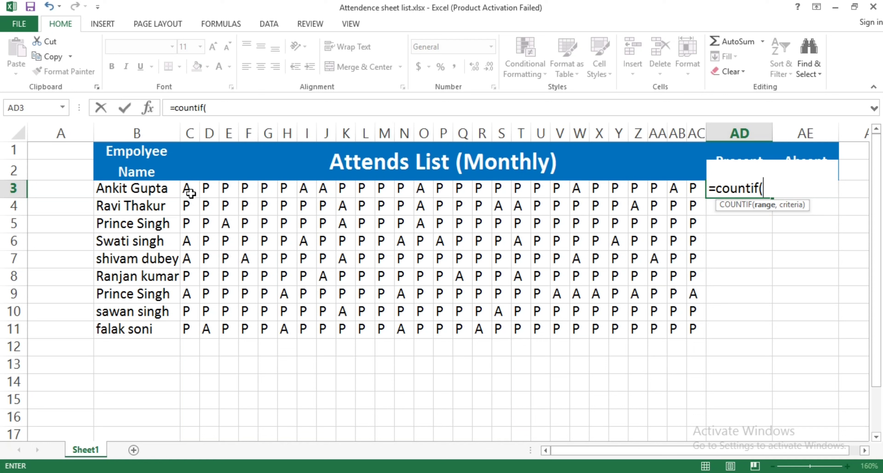
Step: Complete the COUNTIF formula in AD3 with the range C3:AC3 and the criterion "P"
type("c3")
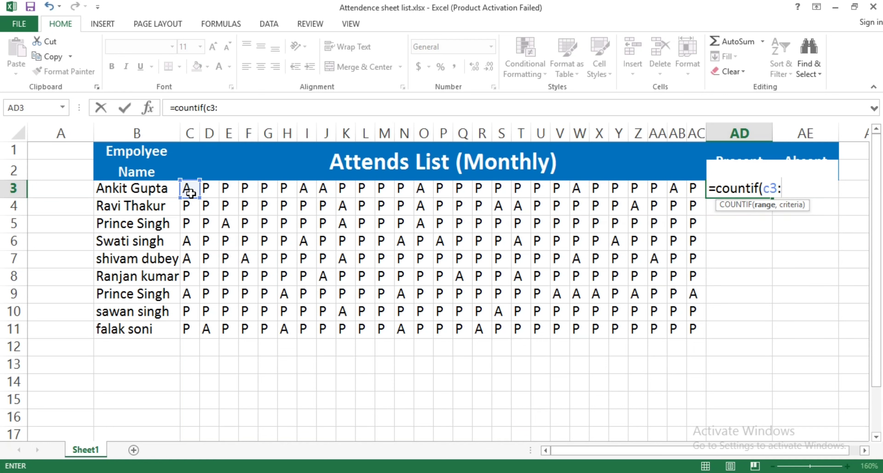
type(":")
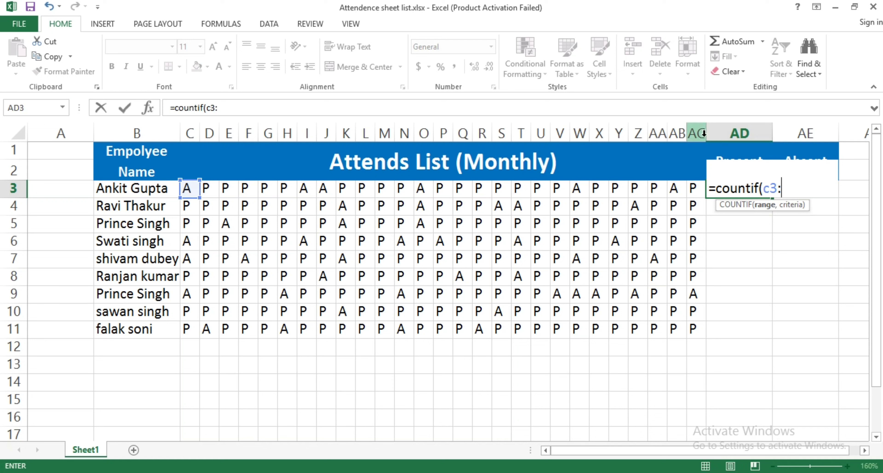
type("ac")
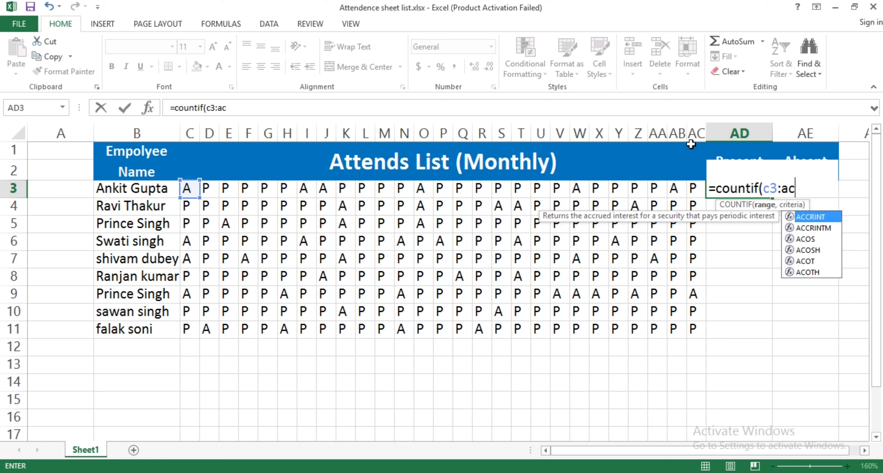
type("3")
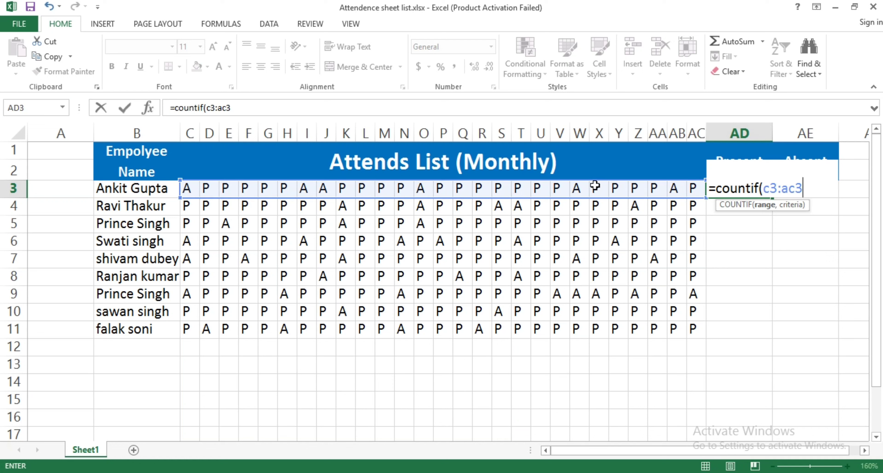
type(",\"p")
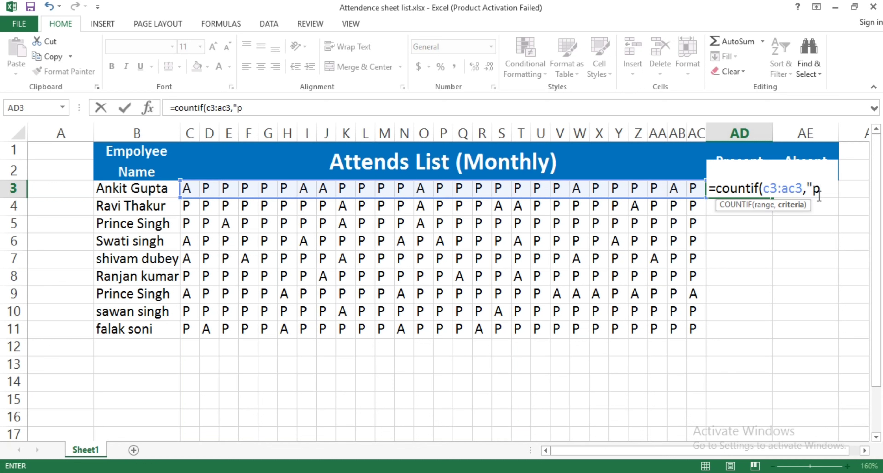
key("BackSpace")
type("P")
type(")")
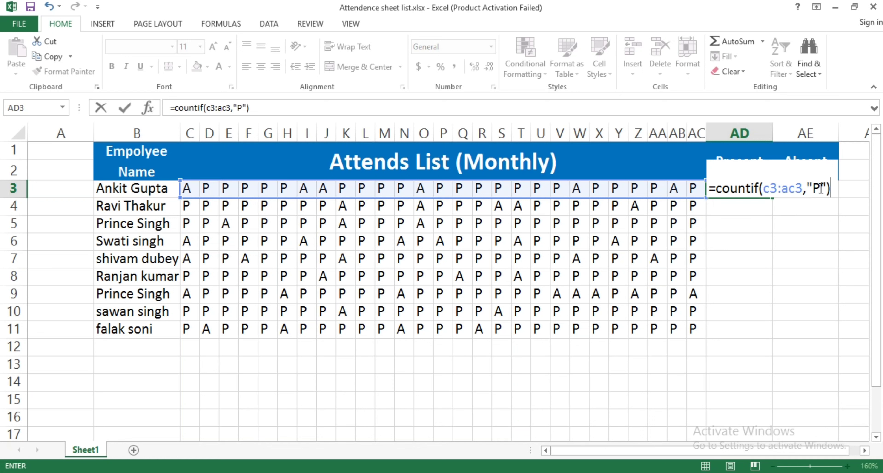
key("Return")
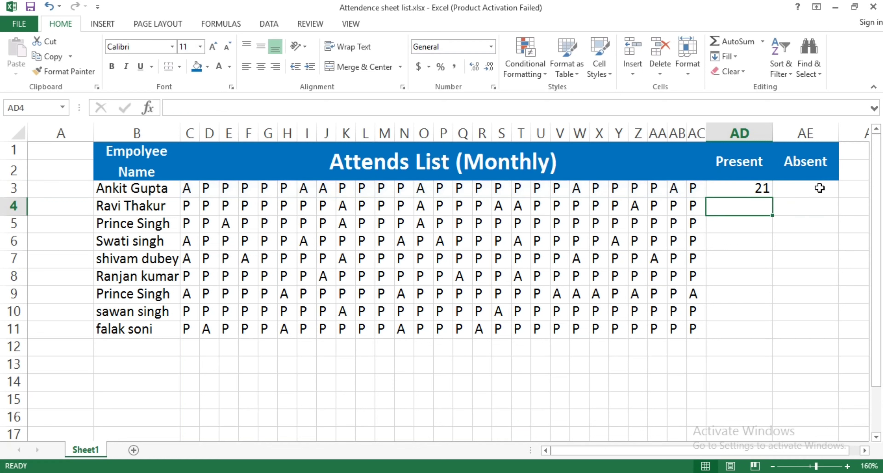
Step: Fill the Present formula from AD3 down to AD11 for all employees
left_click(730, 188)
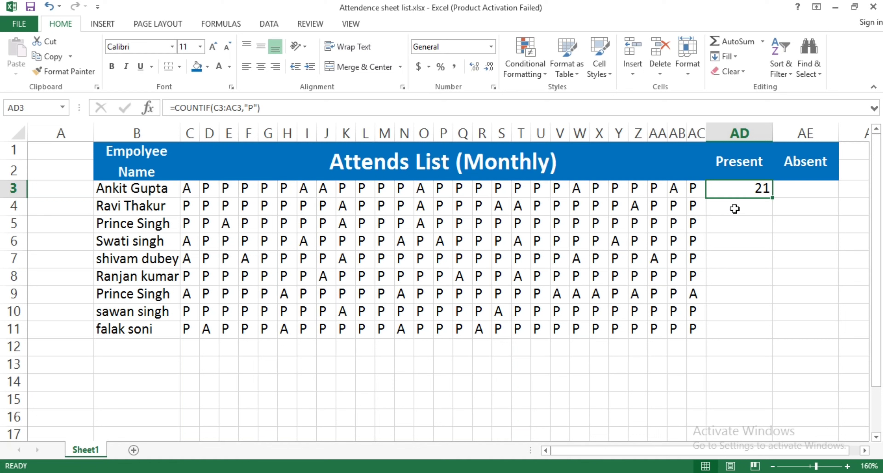
left_click(737, 187)
left_click_drag(773, 201, 770, 332)
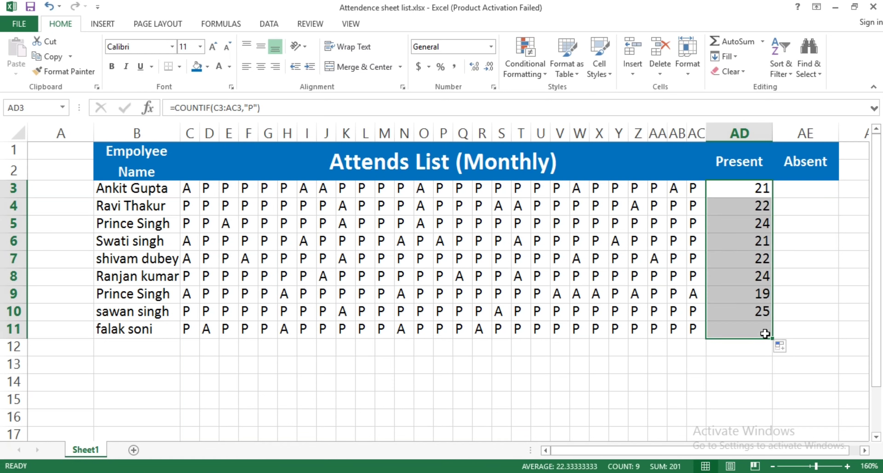
left_click(730, 380)
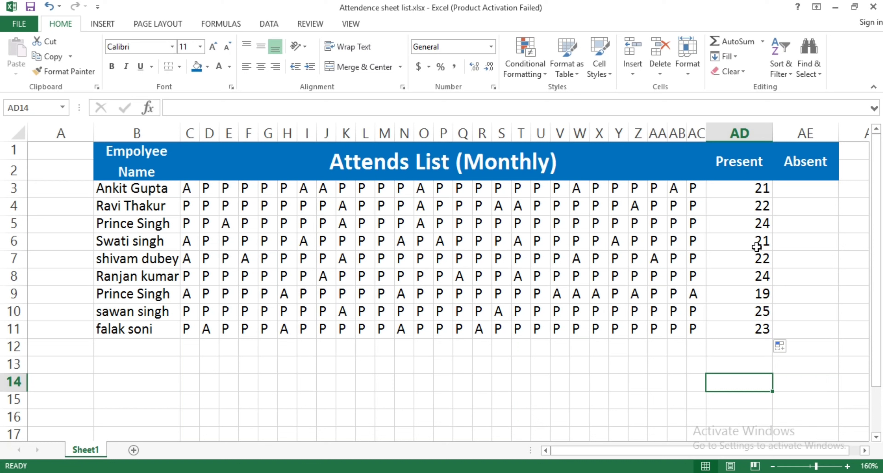
Step: Change the attendance mark in cell AC10 to "a"
left_click(694, 312)
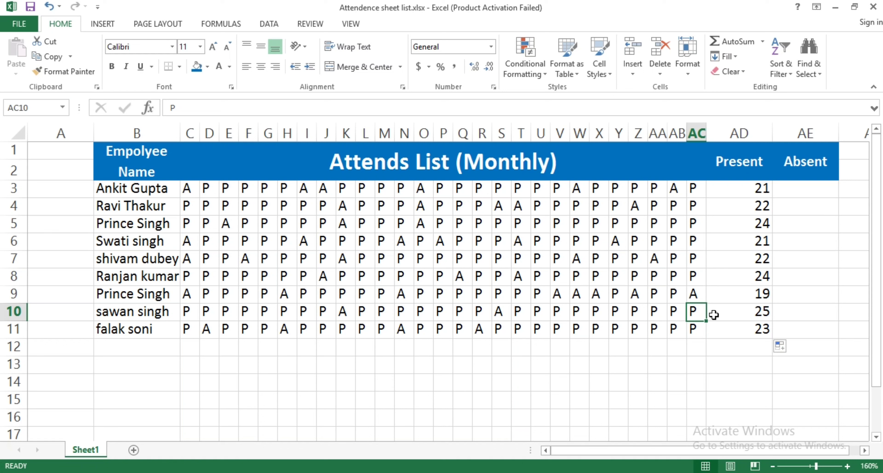
type("a")
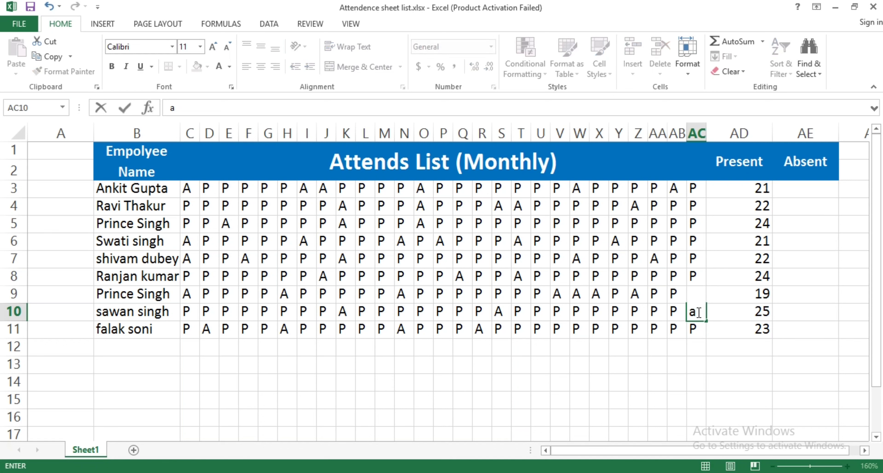
key("Return")
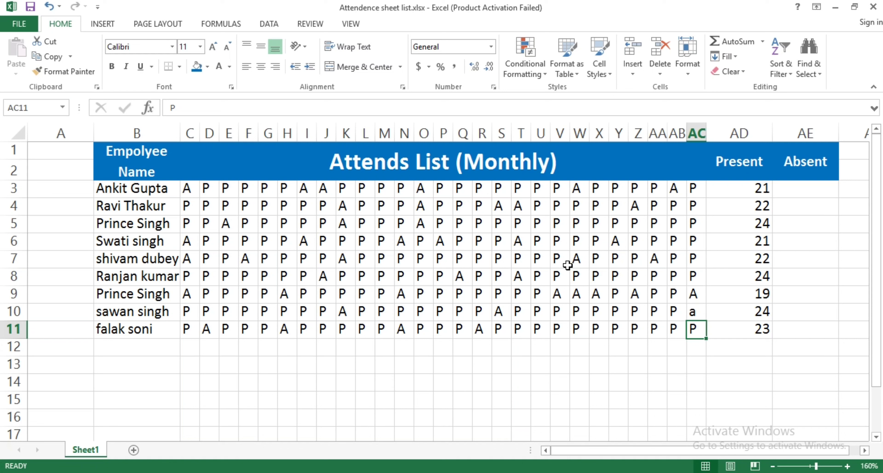
left_click(754, 240)
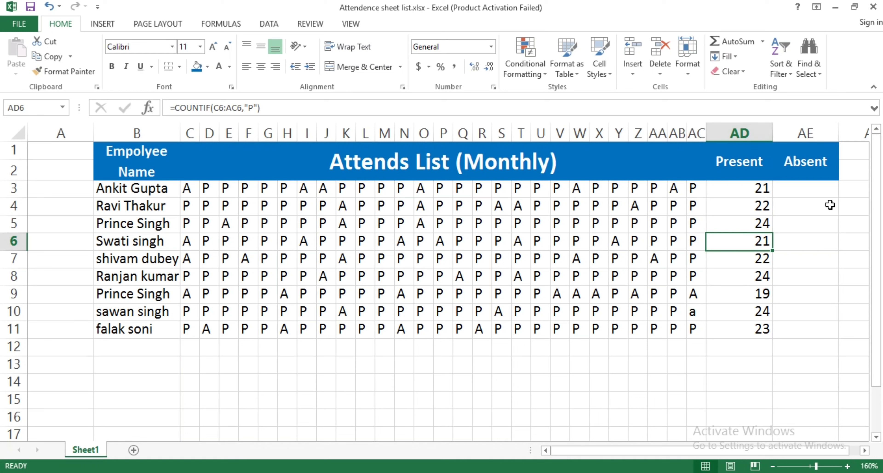
Step: Enter the formula =COUNTIF(C3:AC3,"A") in the first Absent cell, AE3
left_click(803, 190)
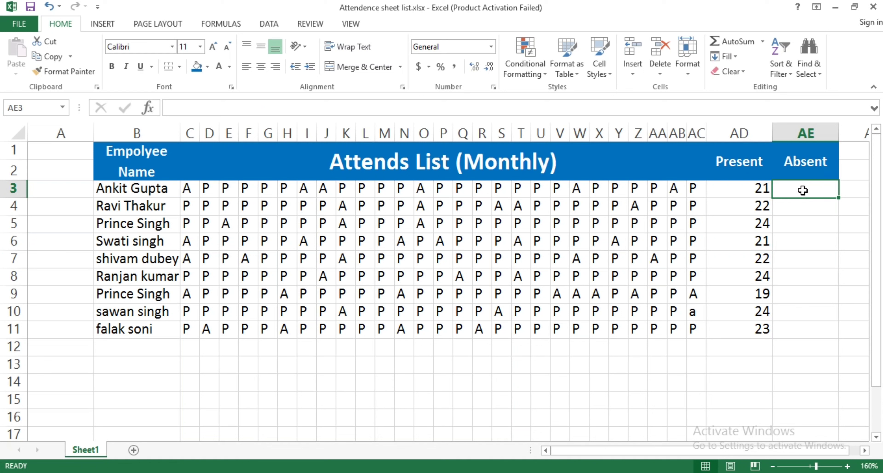
type("=")
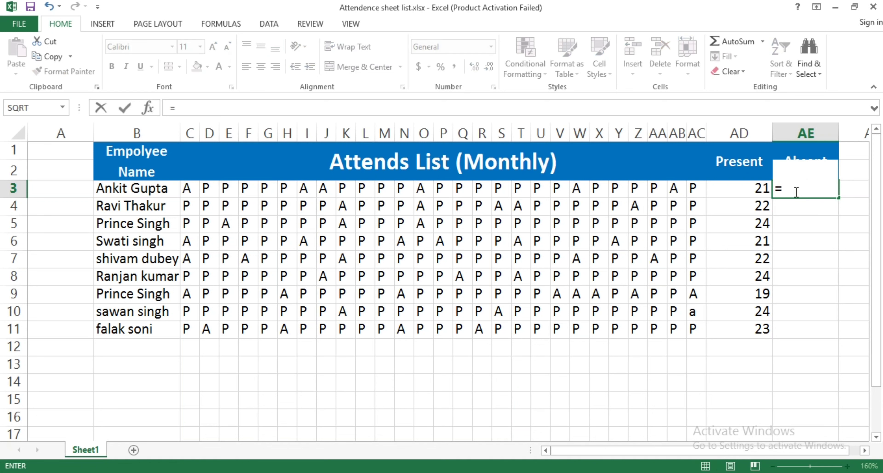
type("coun")
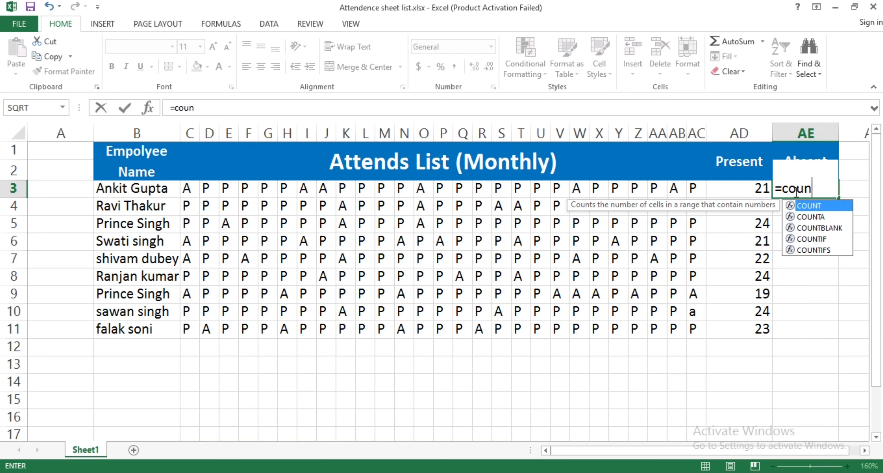
type("ti")
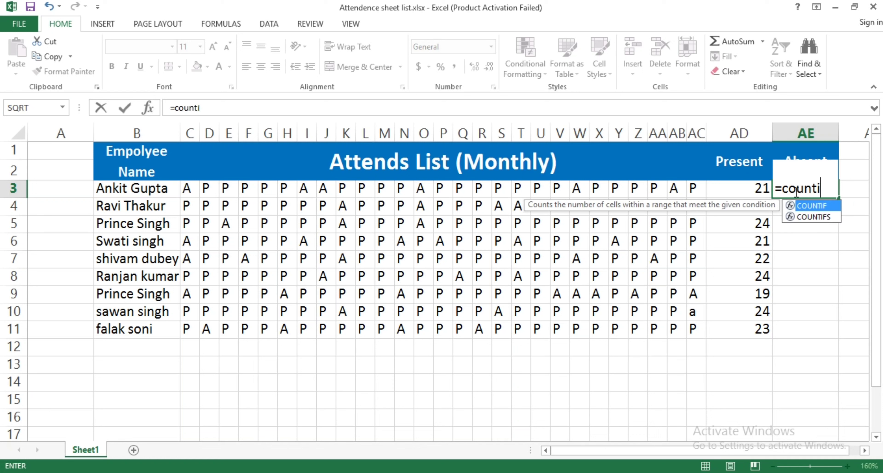
type("f(")
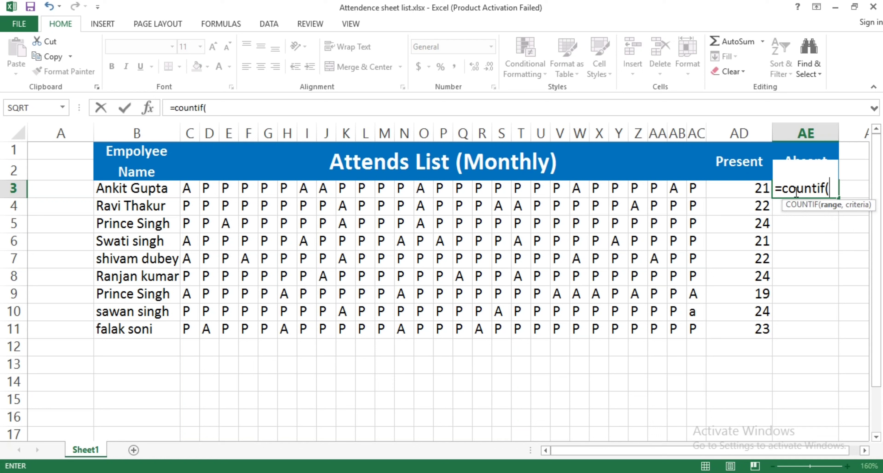
left_click_drag(197, 190, 690, 185)
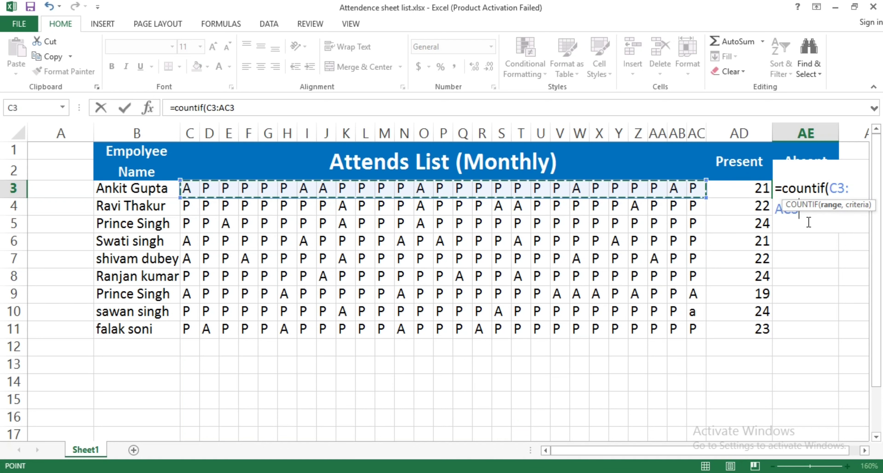
left_click(239, 109)
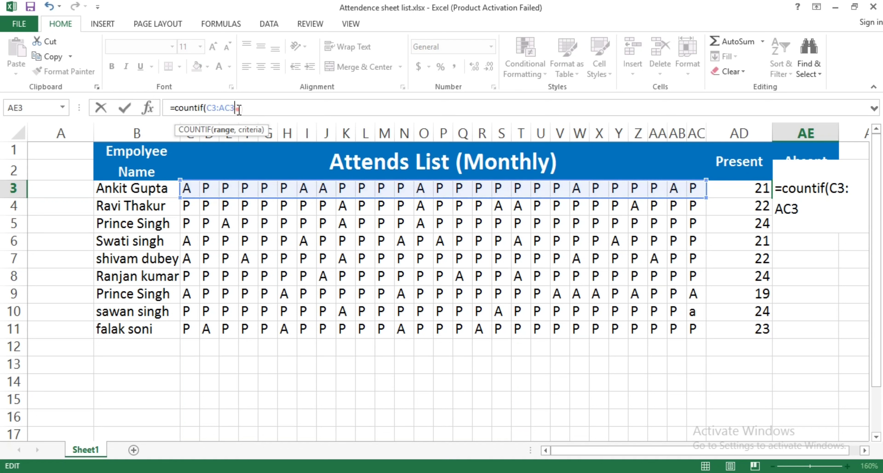
left_click(808, 209)
type(",")
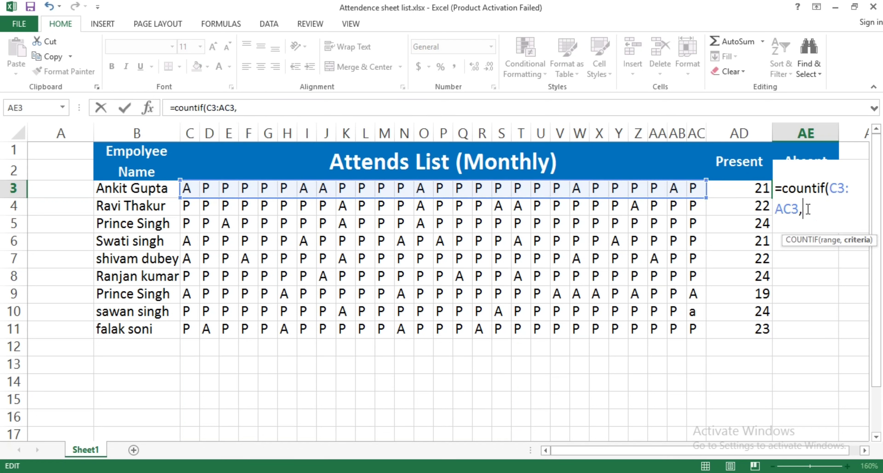
type("\"")
type("A\")")
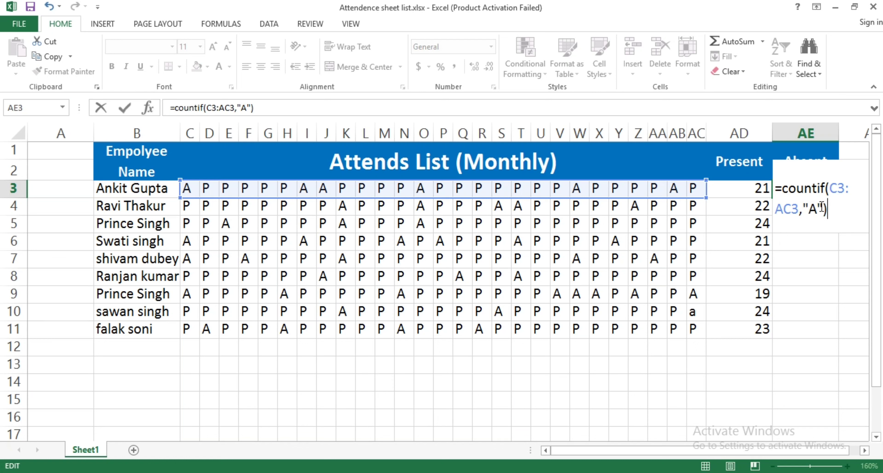
key("Return")
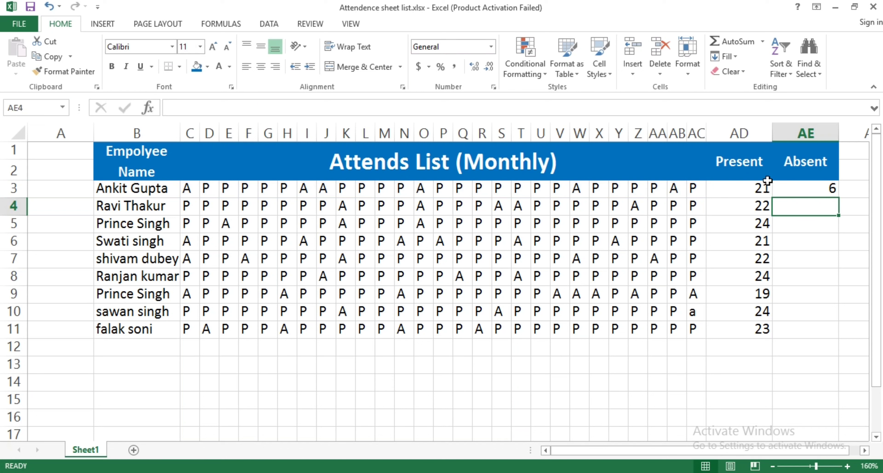
Step: Fill the Absent formula from AE3 down to AE11 for all employees
left_click(802, 193)
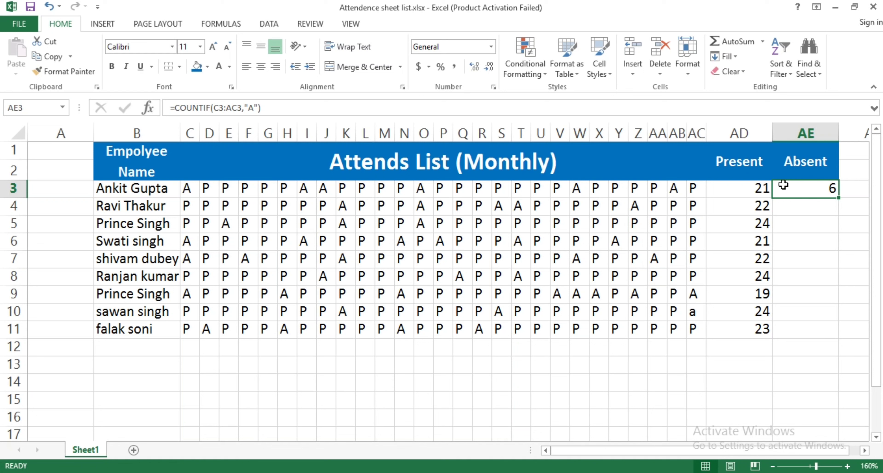
left_click(819, 191)
left_click_drag(820, 188, 836, 198)
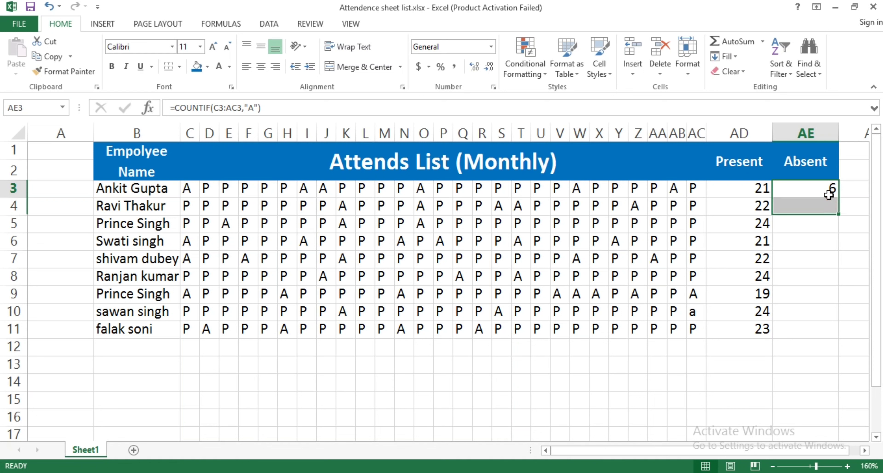
left_click(837, 194)
left_click_drag(838, 198, 819, 334)
left_click(751, 346)
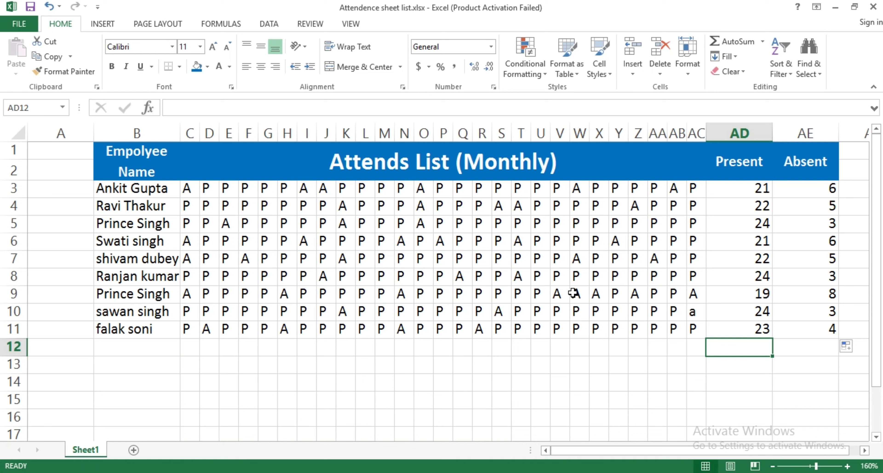
left_click(743, 369)
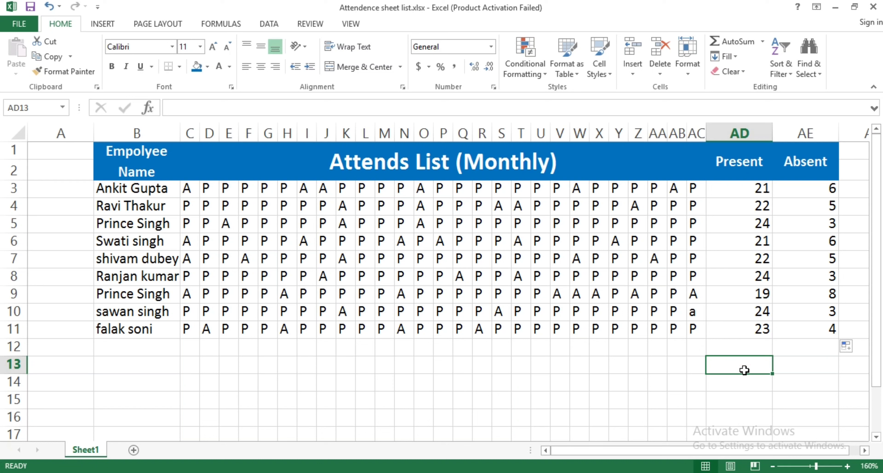